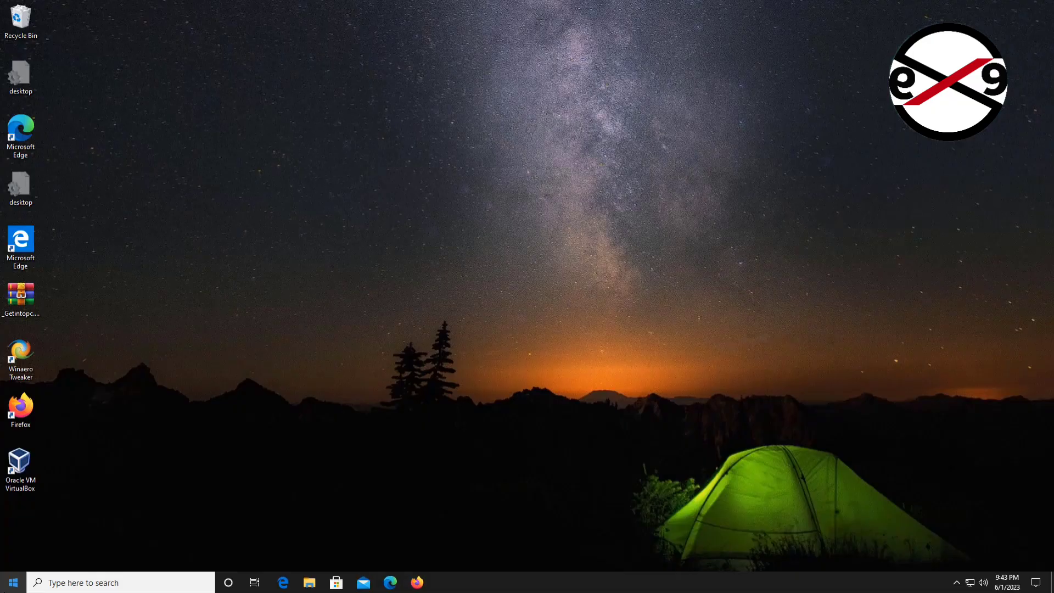
- Bring up the Start menu from the Start button on the Windows 10 taskbar
{"action": "right_click", "coordinate": [14, 585]}
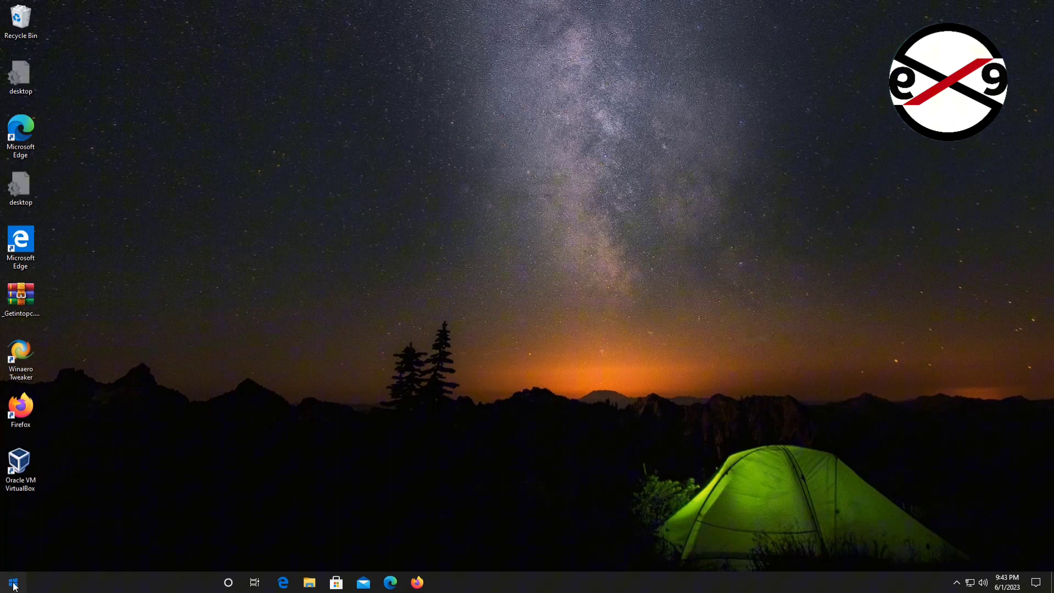
- Trigger Restart now under Advanced startup in Settings > Update & Security > Recovery
{"action": "left_click", "coordinate": [14, 585]}
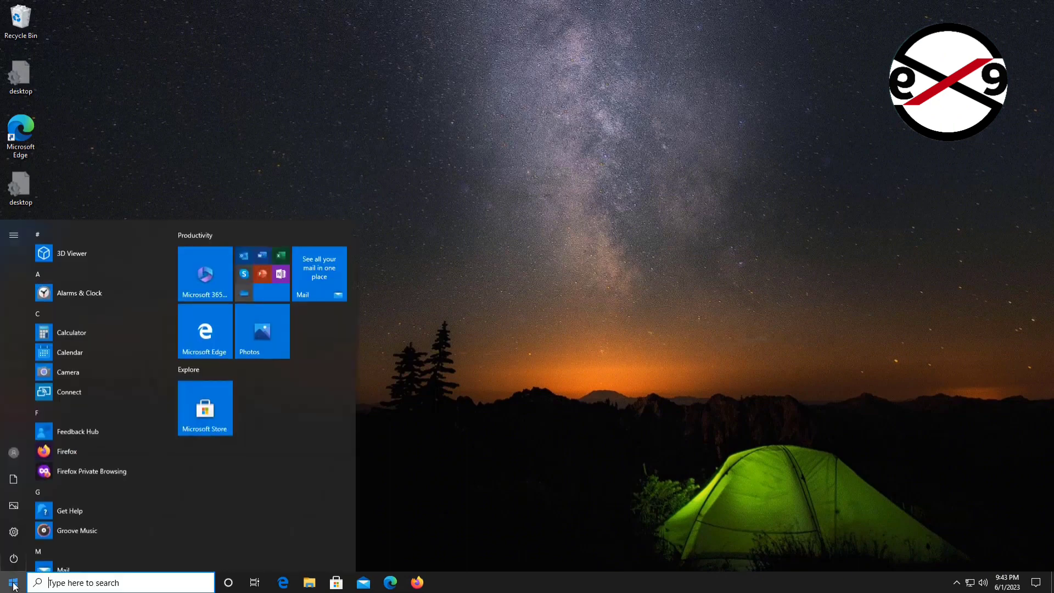
{"action": "left_click", "coordinate": [14, 532]}
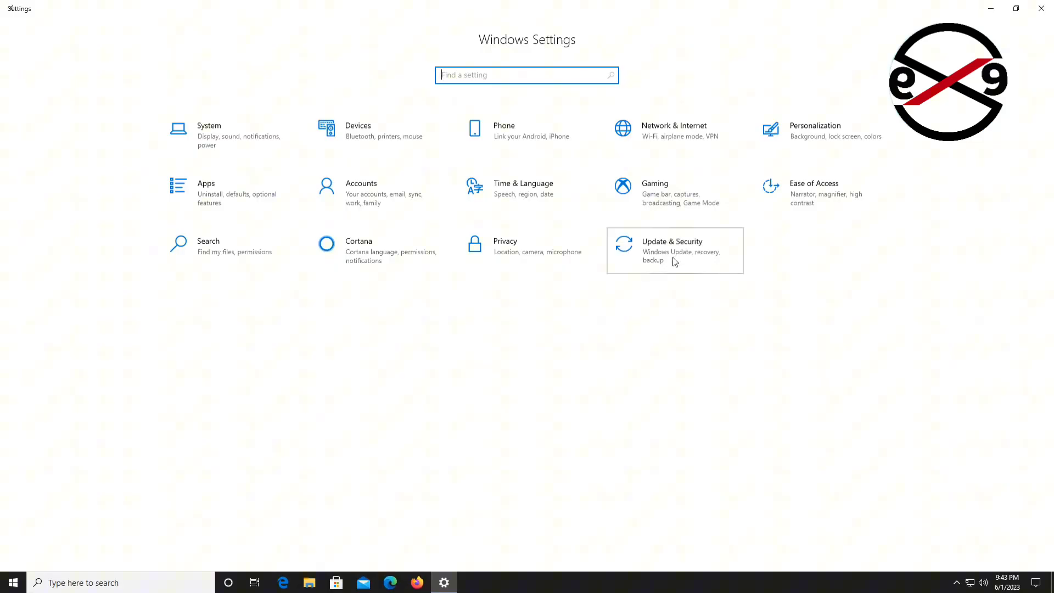
{"action": "left_click", "coordinate": [673, 261]}
{"action": "left_click", "coordinate": [37, 260]}
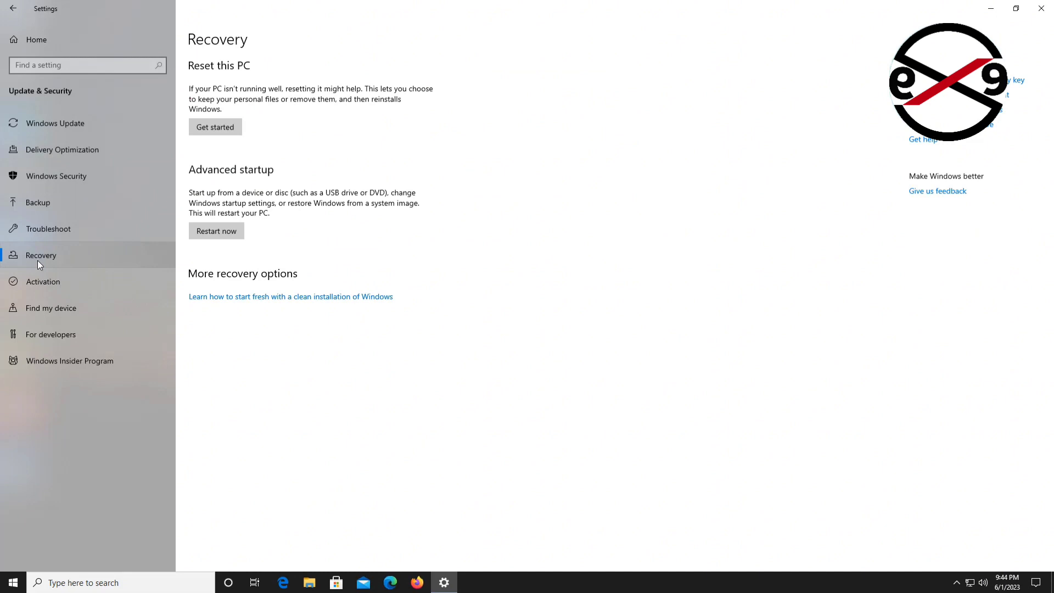
{"action": "left_click", "coordinate": [217, 231]}
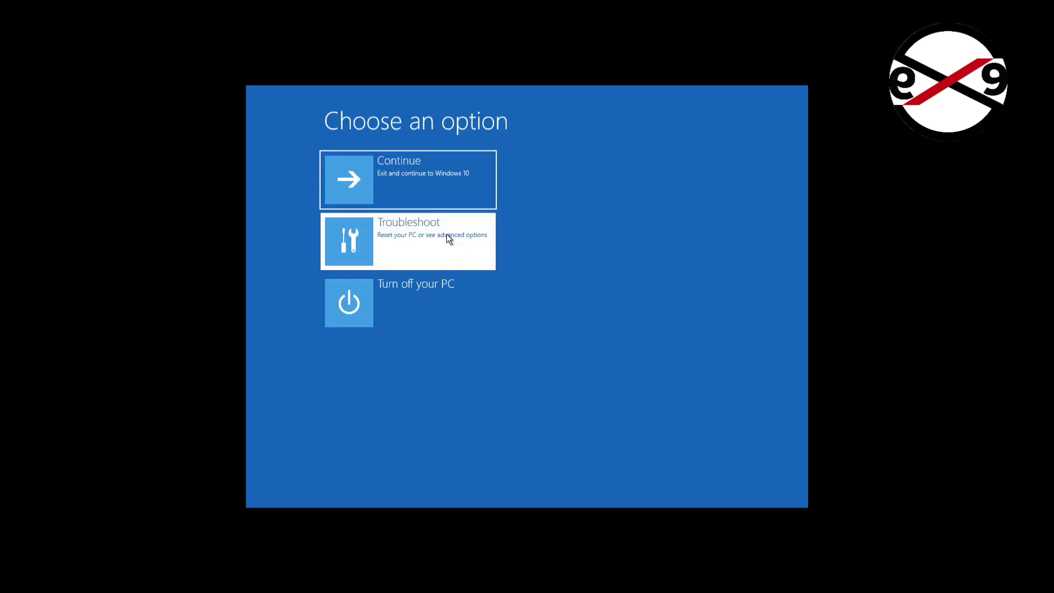
- Open Command Prompt through Troubleshoot > Advanced options in the recovery menu
{"action": "left_click", "coordinate": [446, 234]}
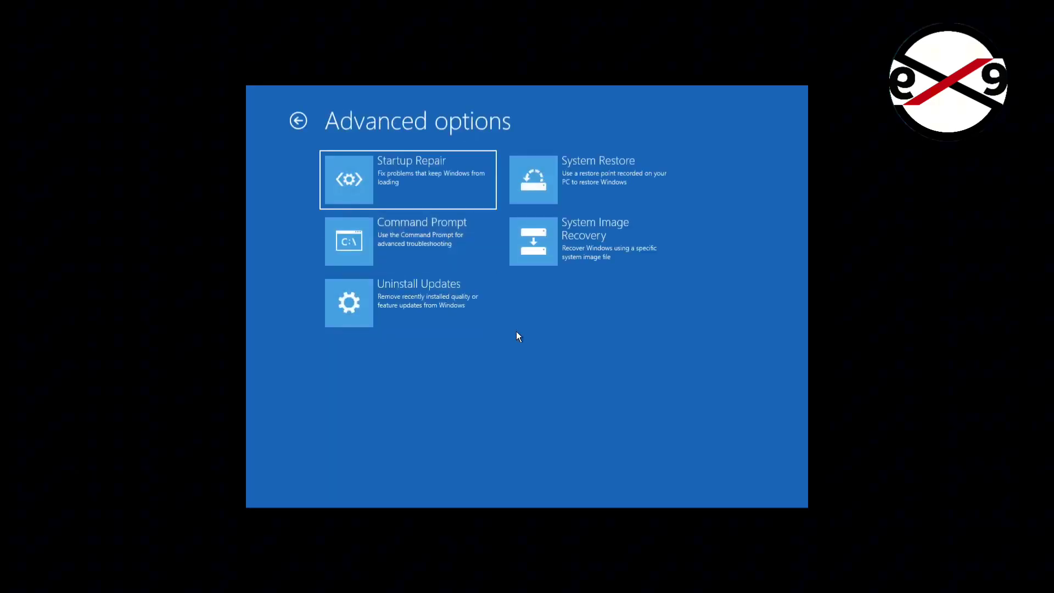
{"action": "left_click", "coordinate": [405, 227]}
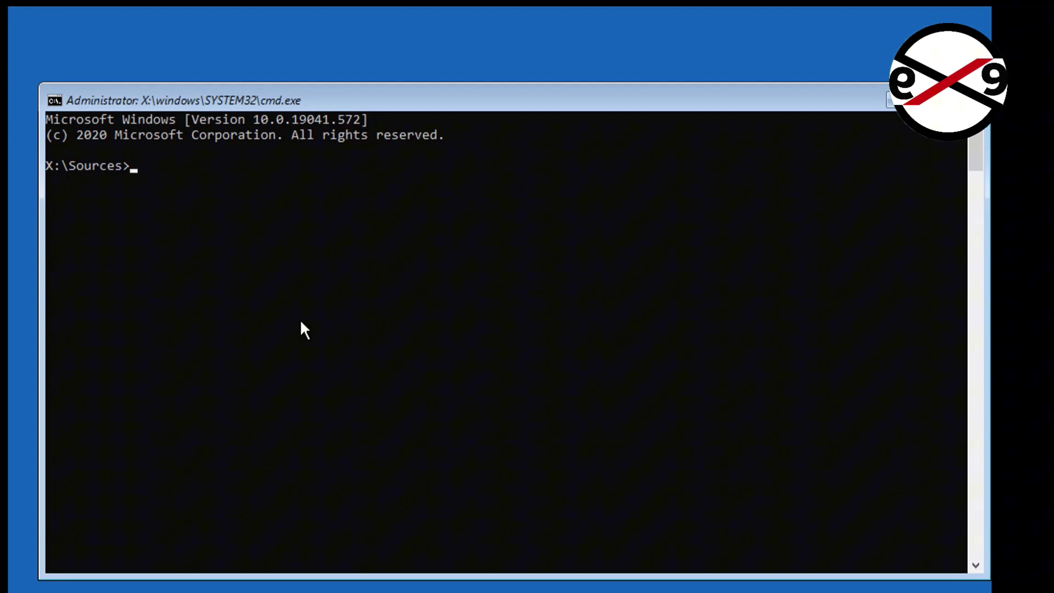
{"action": "type", "text": "bcd"}
{"action": "type", "text": "edit"}
- Run bcdedit and highlight the Boot Manager's partition=C: line and the loader's device and path lines
{"action": "key", "text": "Return"}
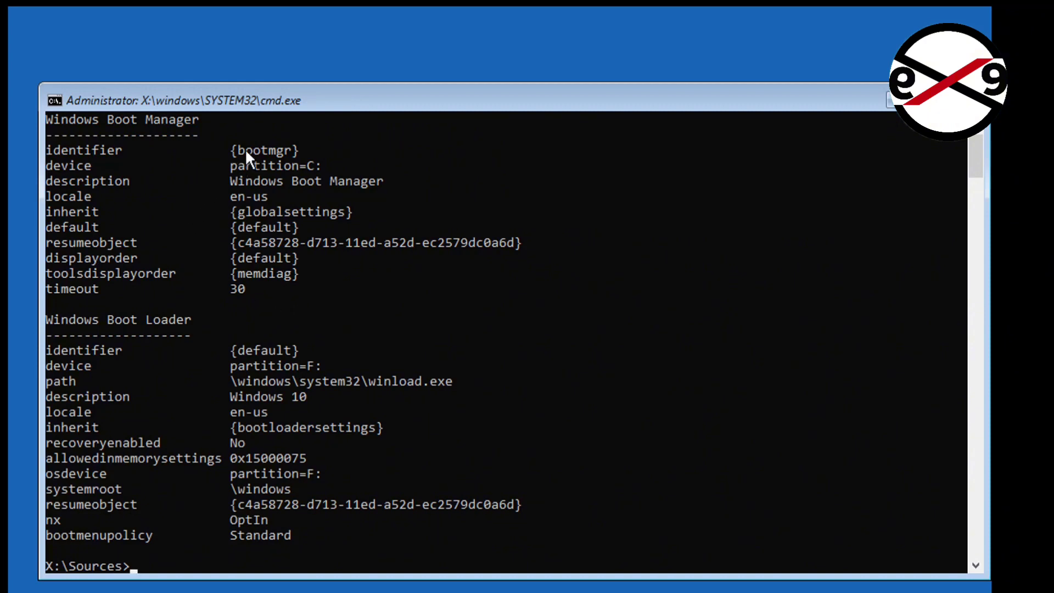
{"action": "left_click_drag", "start_coordinate": [238, 150], "coordinate": [323, 163]}
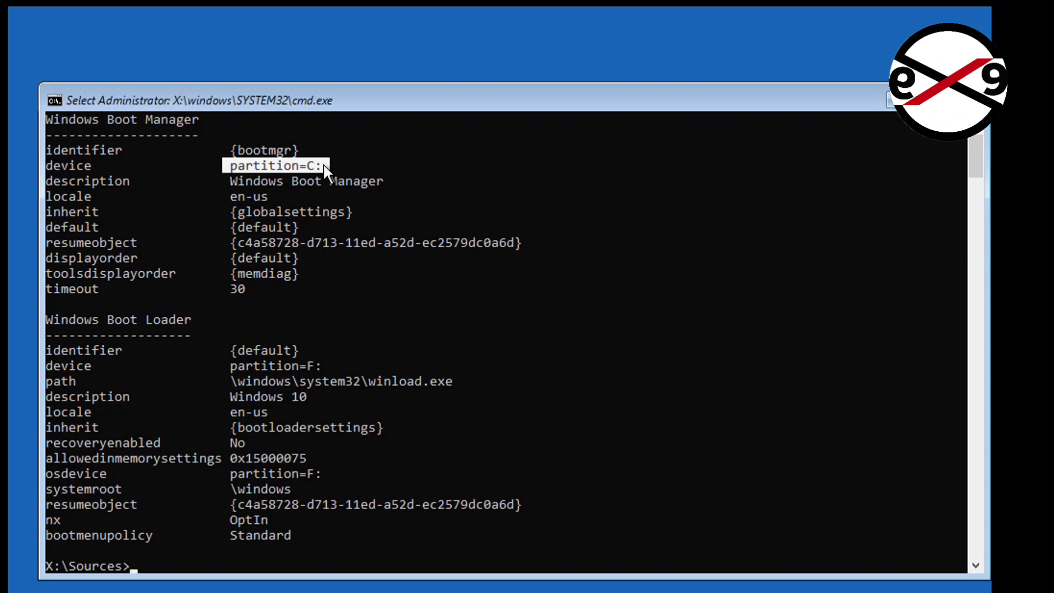
{"action": "left_click", "coordinate": [233, 364]}
{"action": "left_click_drag", "start_coordinate": [231, 365], "coordinate": [289, 383]}
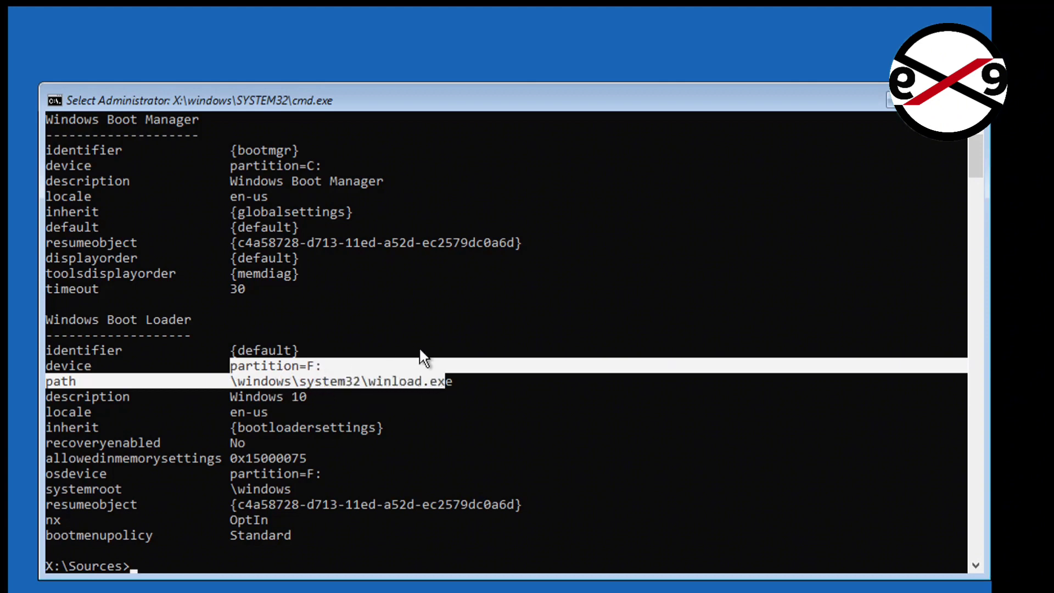
{"action": "left_click", "coordinate": [398, 378]}
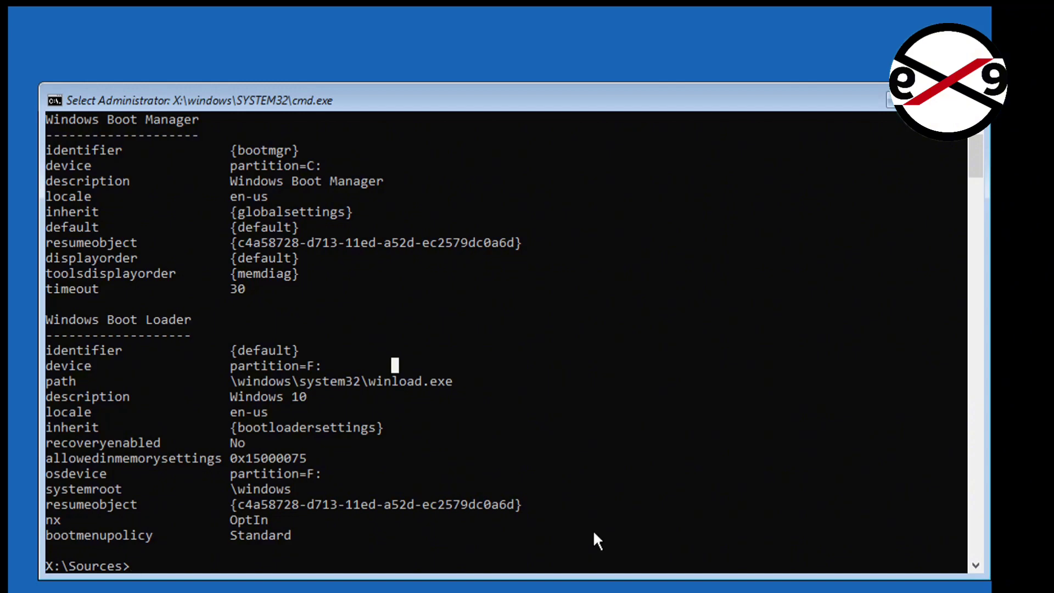
{"action": "type", "text": "diskpart"}
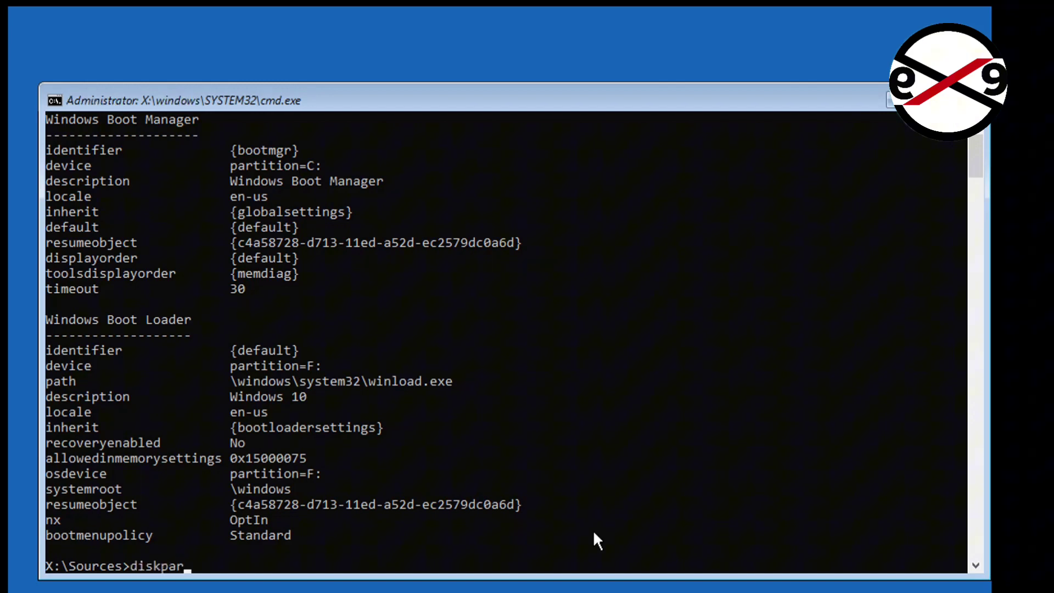
- Start DiskPart, list the disks and highlight the Disk 0 row
{"action": "key", "text": "Return"}
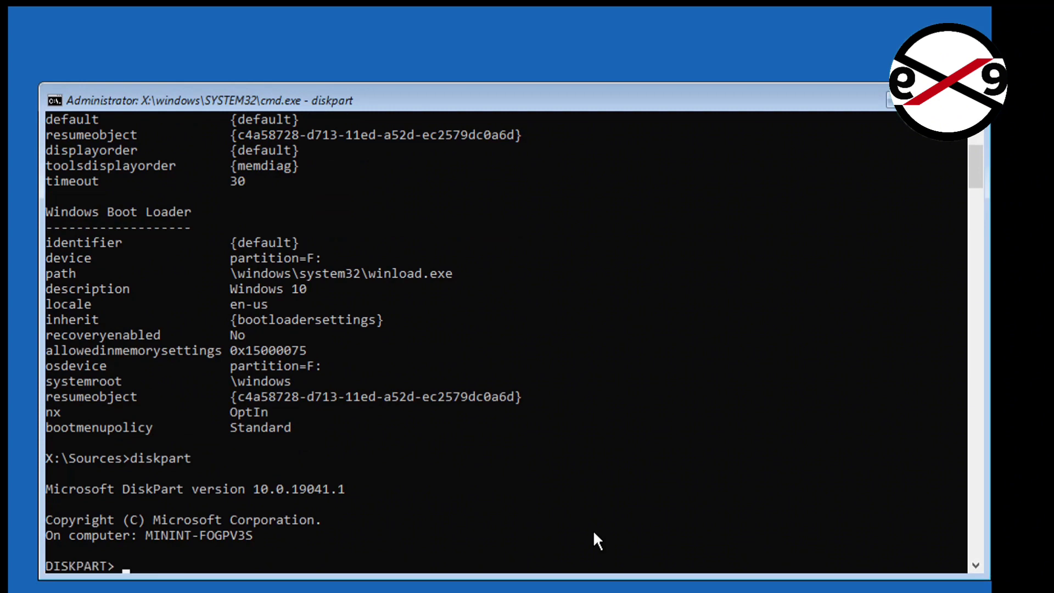
{"action": "type", "text": "list dis"}
{"action": "type", "text": "k"}
{"action": "key", "text": "Return"}
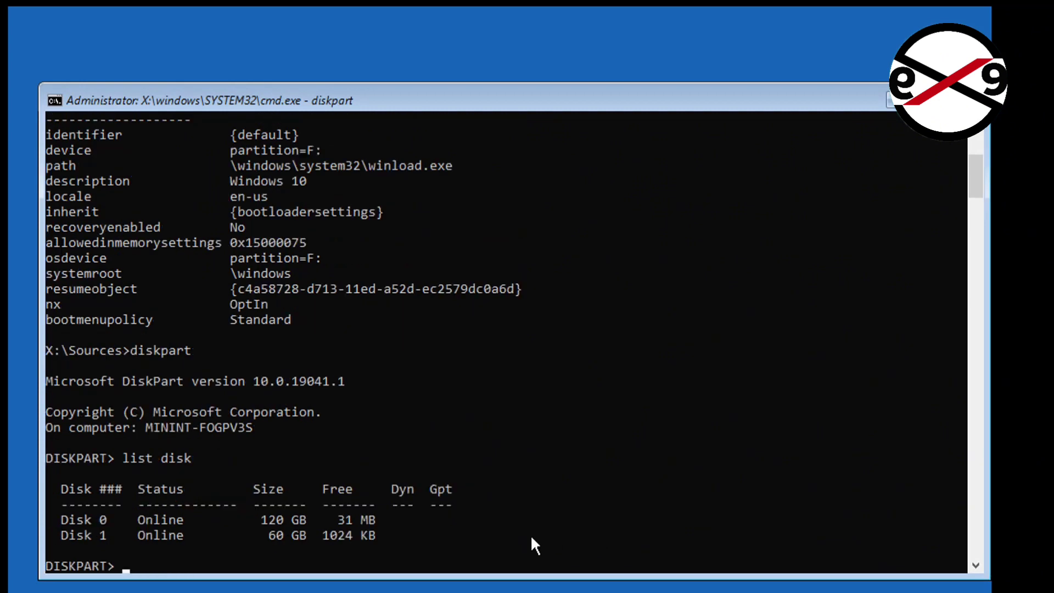
{"action": "left_click_drag", "start_coordinate": [459, 522], "coordinate": [61, 519]}
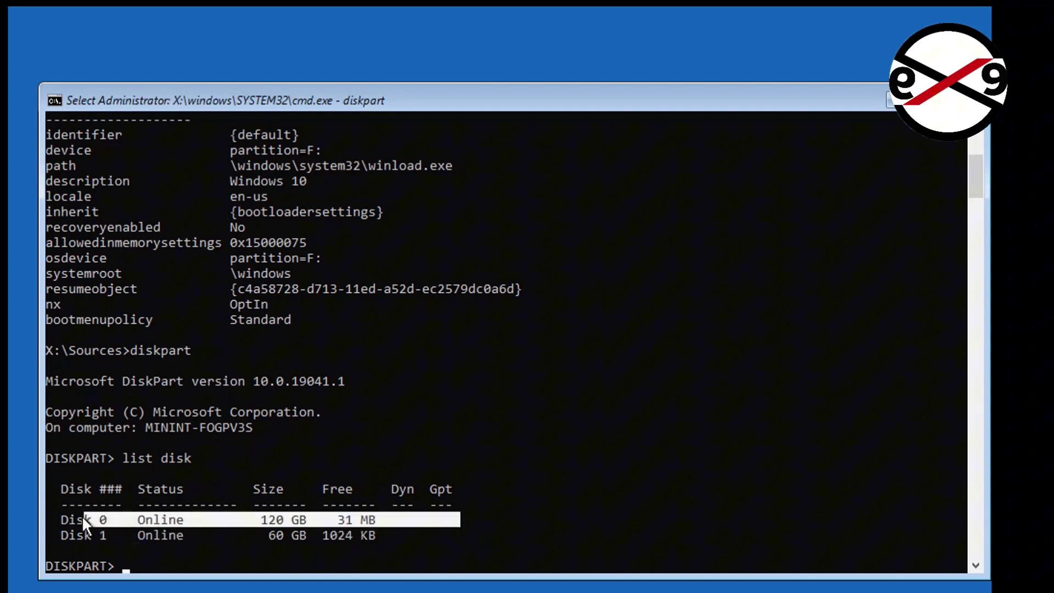
{"action": "left_click", "coordinate": [442, 519]}
- Select disk 0 with 'sel disk 0', run 'list vol', and highlight Volume 1 on C:
{"action": "left_click", "coordinate": [540, 504]}
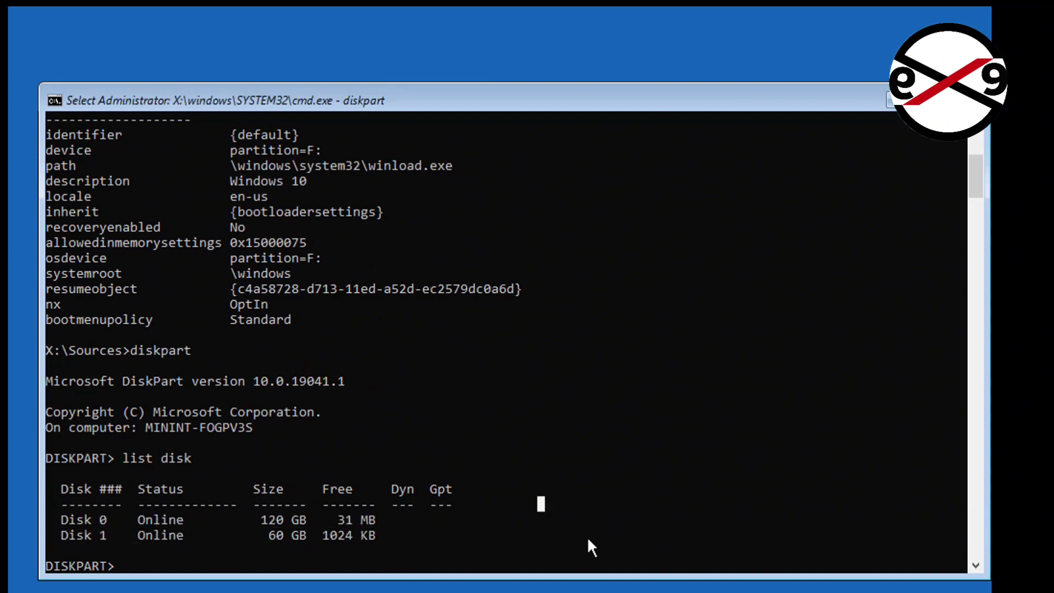
{"action": "type", "text": "sel"}
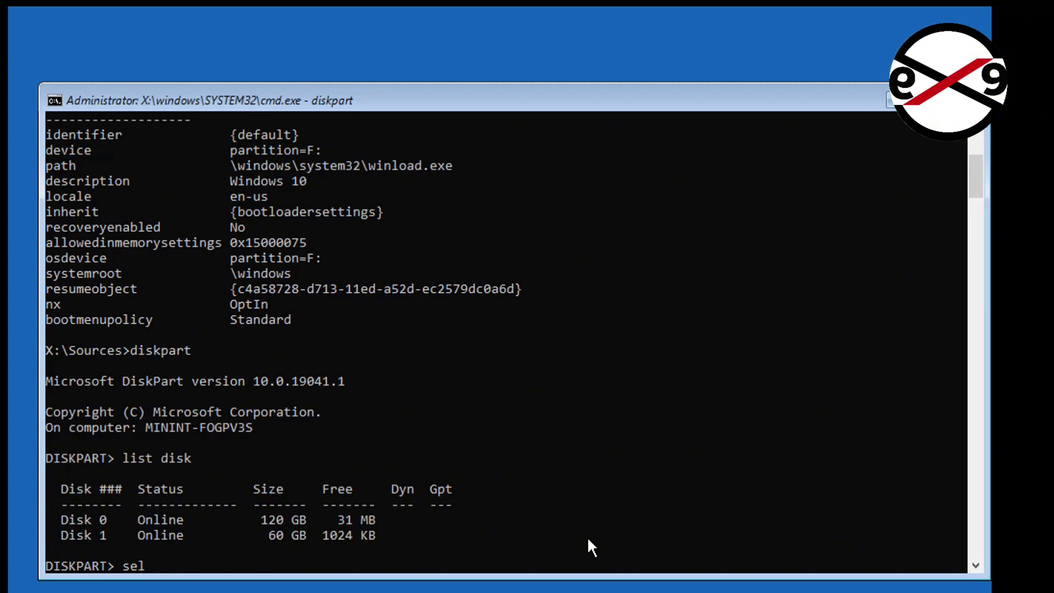
{"action": "type", "text": " disk"}
{"action": "type", "text": " 0"}
{"action": "key", "text": "Return"}
{"action": "type", "text": "list"}
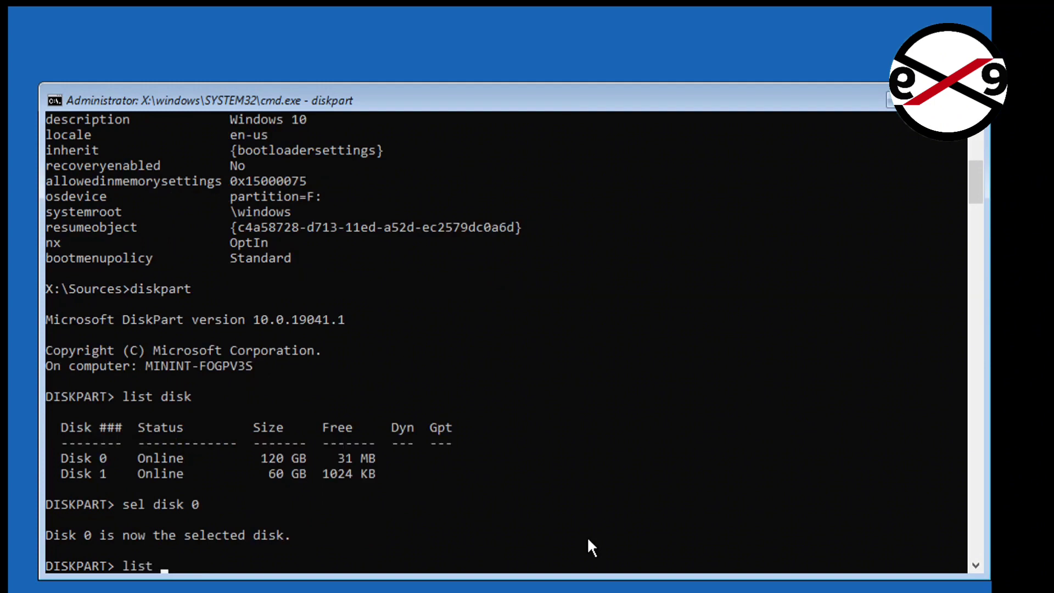
{"action": "type", "text": " vol"}
{"action": "key", "text": "Return"}
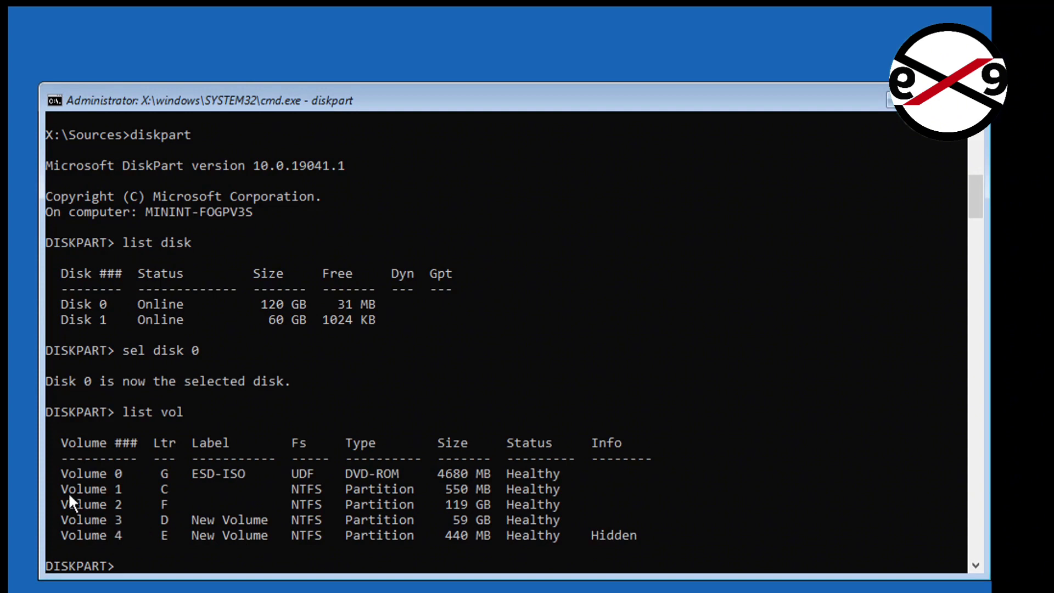
{"action": "left_click_drag", "start_coordinate": [64, 492], "coordinate": [467, 490]}
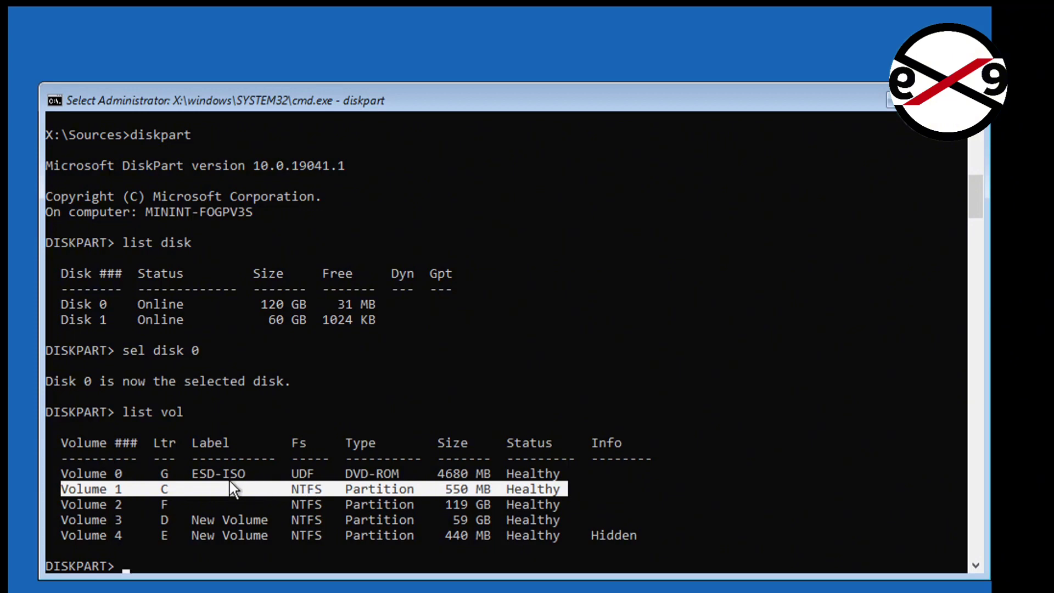
{"action": "type", "text": "exit"}
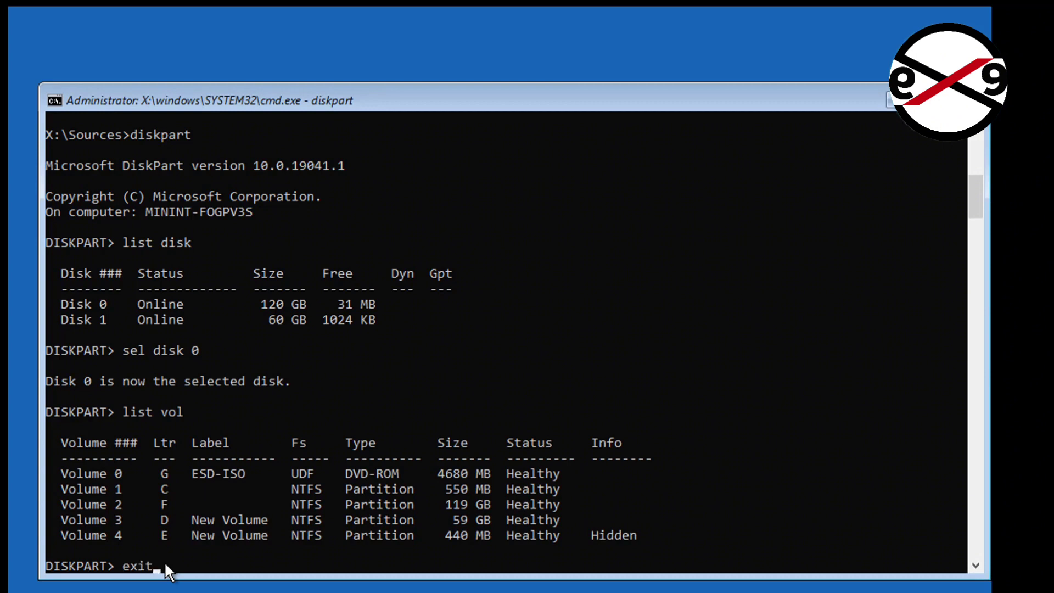
- Exit DiskPart and change to the C:\Boot folder
{"action": "key", "text": "Return"}
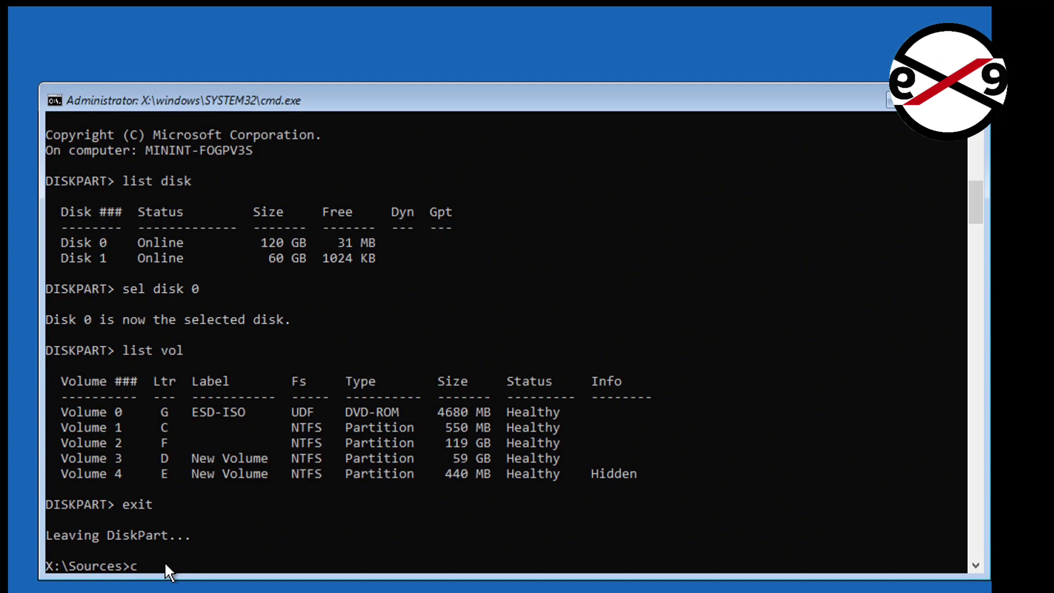
{"action": "type", "text": ":"}
{"action": "key", "text": "Return"}
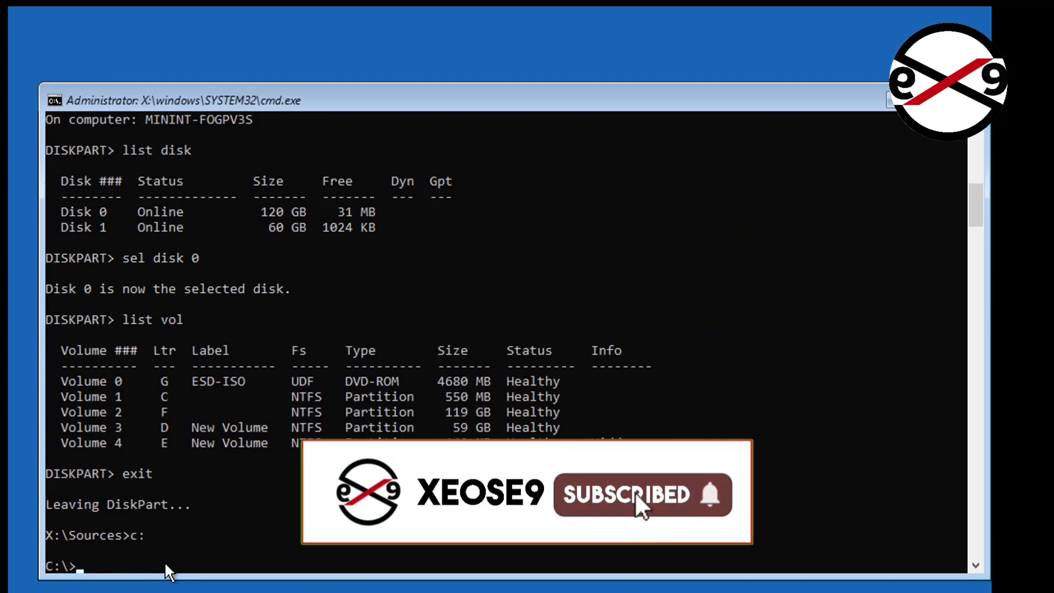
{"action": "type", "text": "cd boot"}
{"action": "key", "text": "Return"}
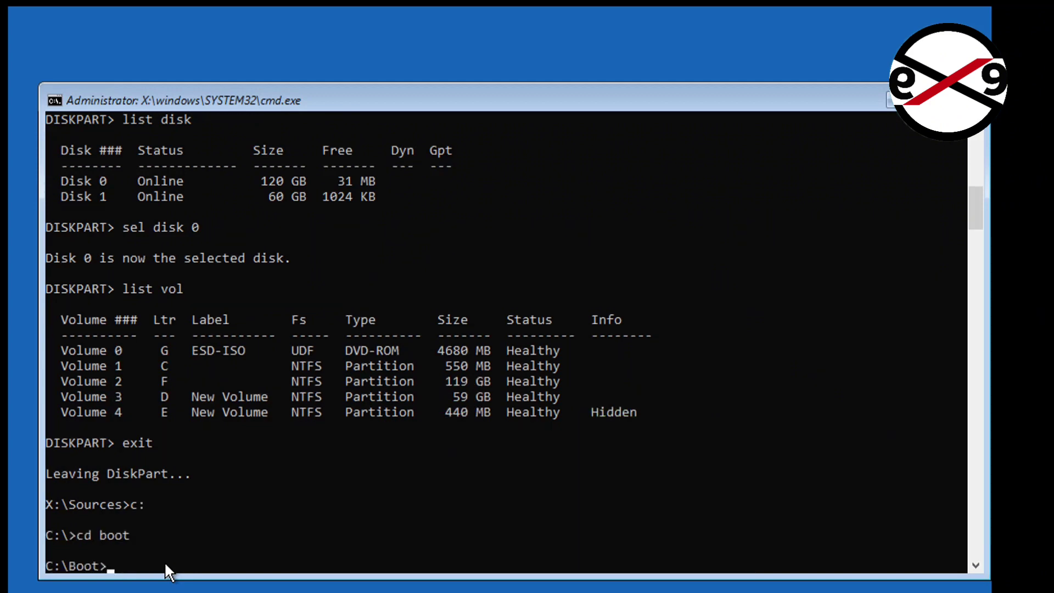
{"action": "type", "text": "dir/"}
{"action": "type", "text": "a"}
- List all C:\Boot files with dir /a, mark the BCD file, then exit the prompt
{"action": "key", "text": "Return"}
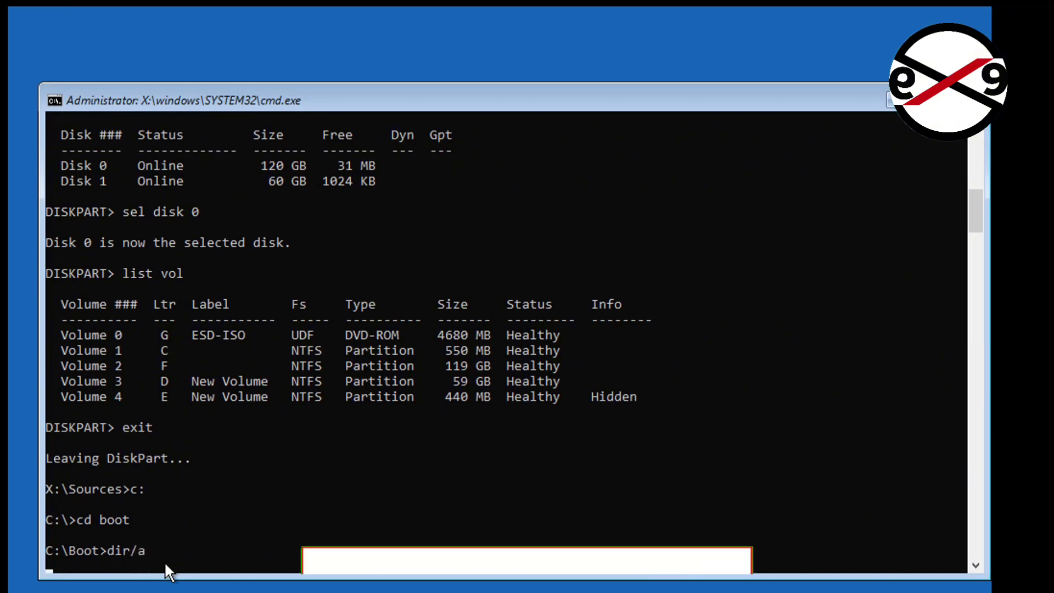
{"action": "key", "text": "Return"}
{"action": "scroll", "coordinate": [251, 499], "scroll_direction": "up", "scroll_amount": 3}
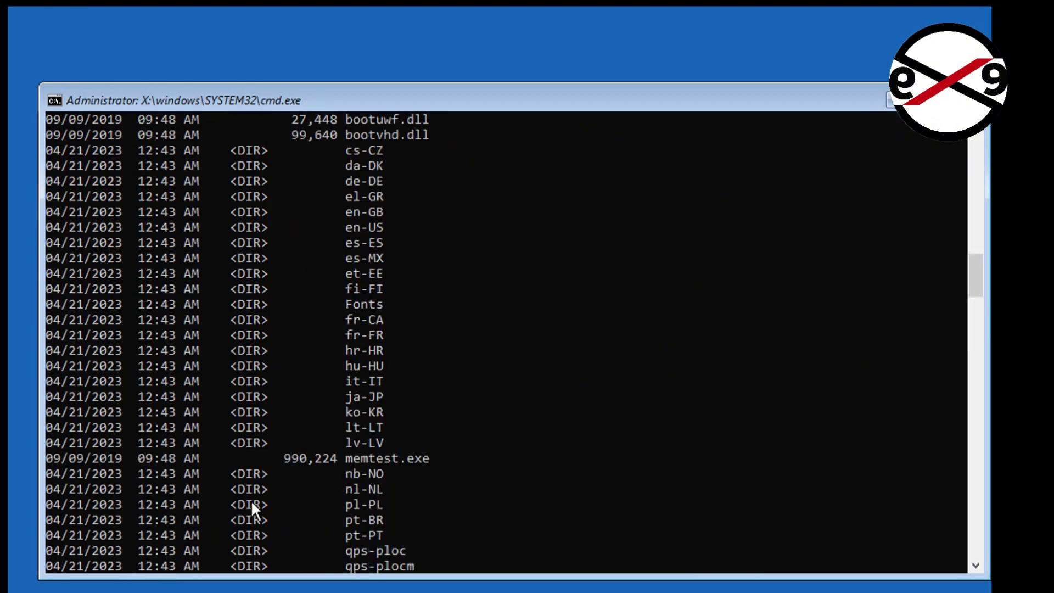
{"action": "scroll", "coordinate": [251, 500], "scroll_direction": "up", "scroll_amount": 5}
{"action": "scroll", "coordinate": [281, 432], "scroll_direction": "up", "scroll_amount": 3}
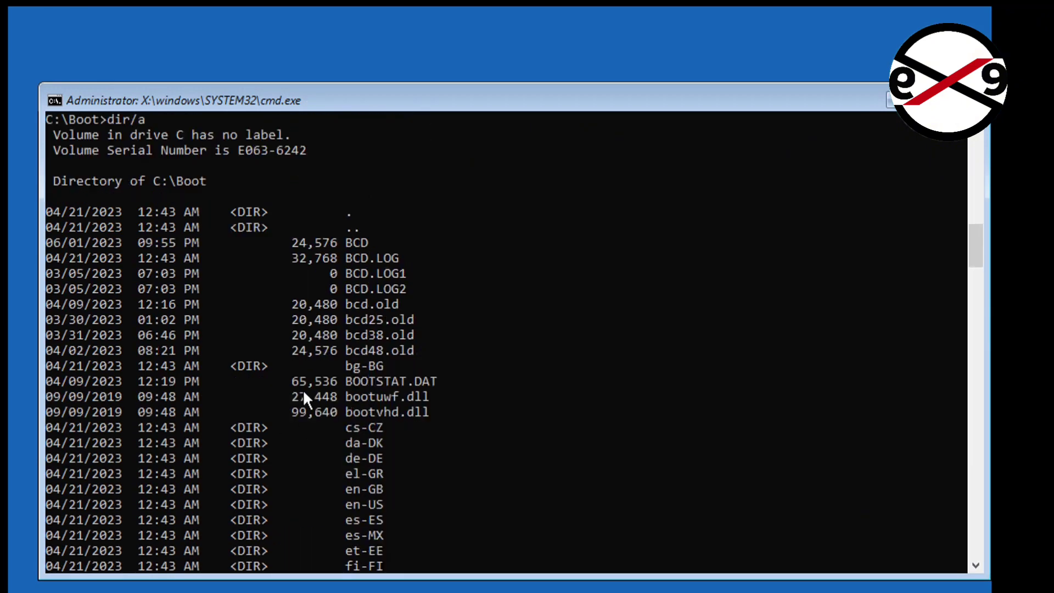
{"action": "scroll", "coordinate": [309, 346], "scroll_direction": "up", "scroll_amount": 3}
{"action": "left_click", "coordinate": [379, 290]}
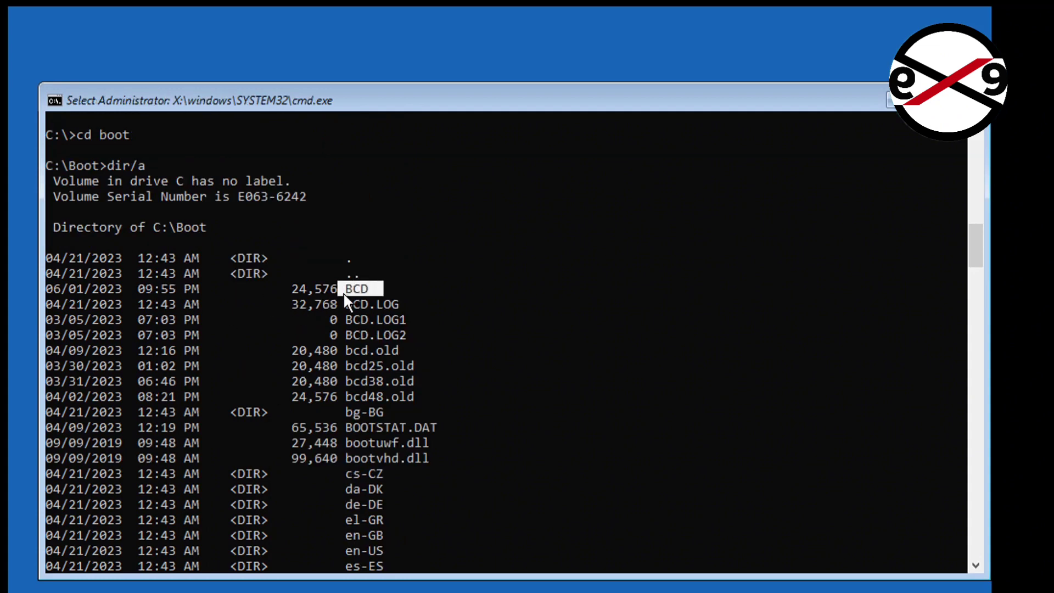
{"action": "scroll", "coordinate": [252, 326], "scroll_direction": "down", "scroll_amount": 5}
{"action": "scroll", "coordinate": [236, 365], "scroll_direction": "down", "scroll_amount": 5}
{"action": "key", "text": "Return"}
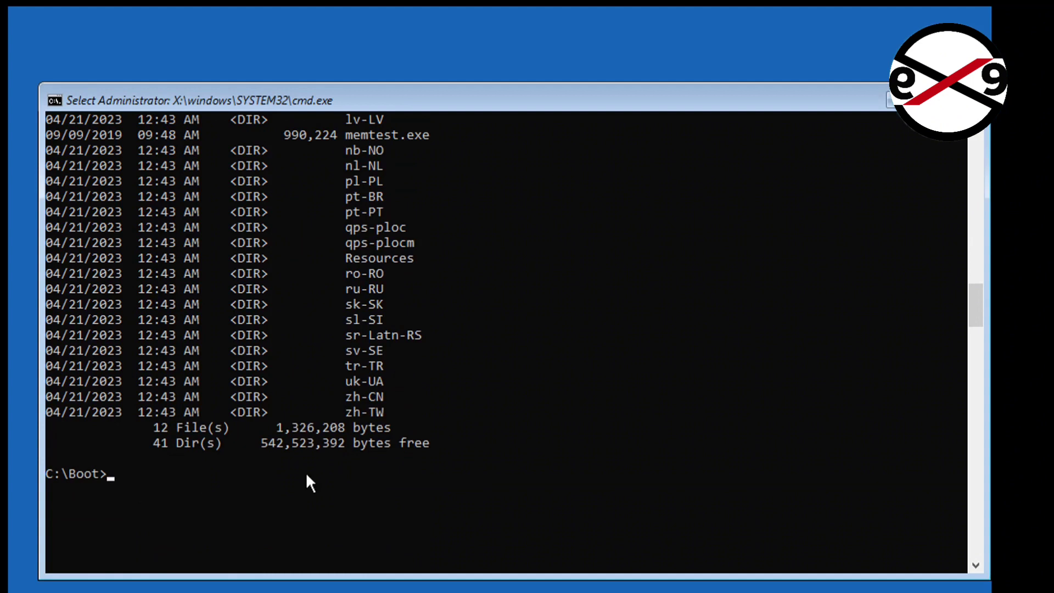
{"action": "scroll", "coordinate": [525, 443], "scroll_direction": "up", "scroll_amount": 3}
{"action": "scroll", "coordinate": [526, 444], "scroll_direction": "down", "scroll_amount": 3}
{"action": "type", "text": "ex"}
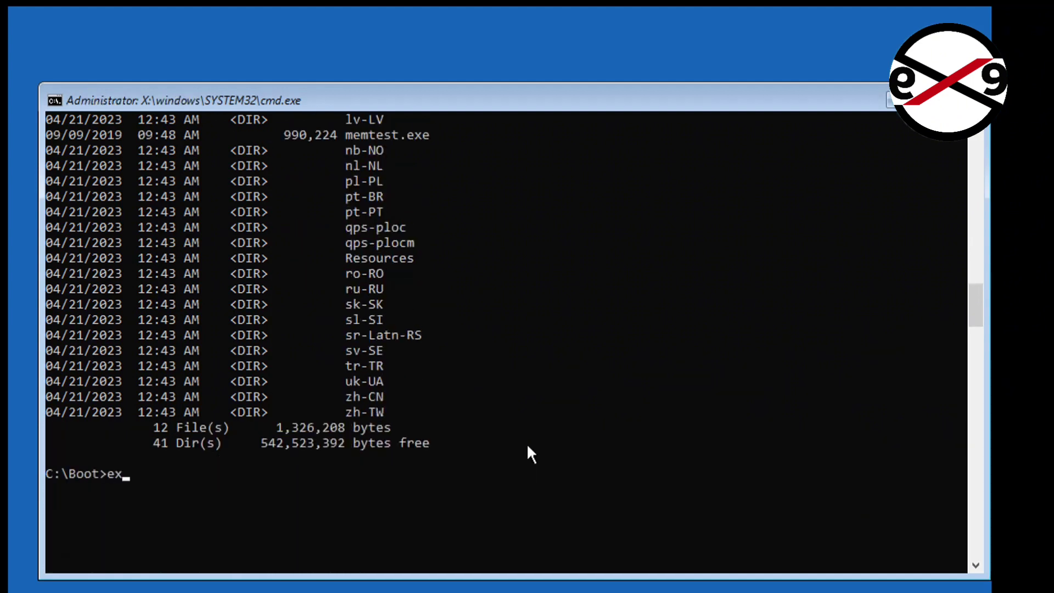
{"action": "type", "text": "it"}
{"action": "key", "text": "Return"}
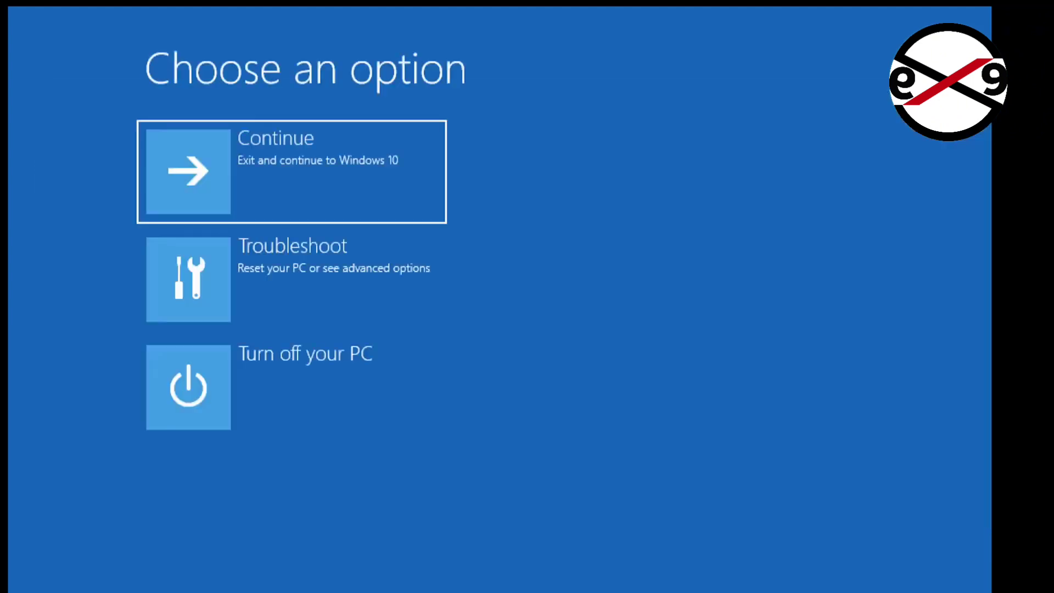